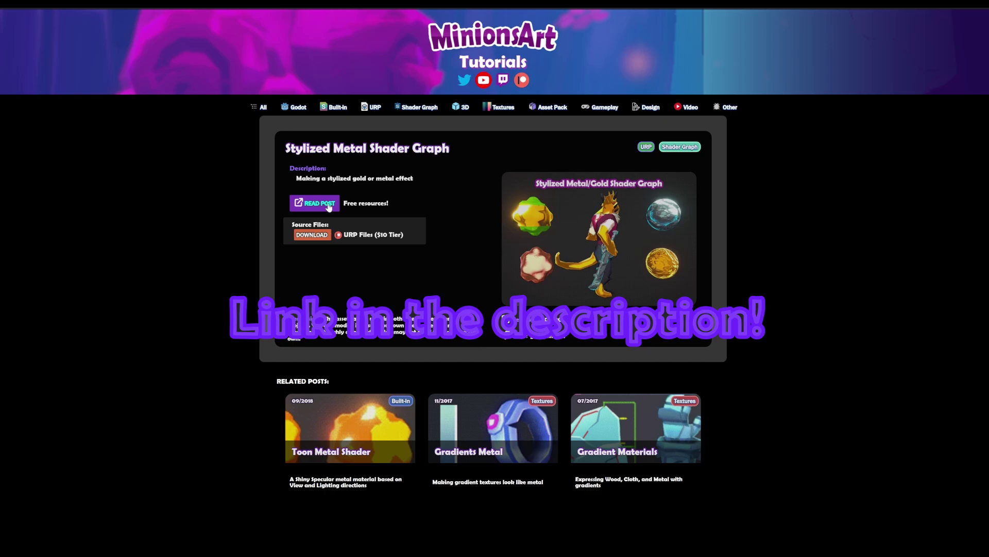
Open the Stylized Metal Shader Graph post and read its Specular section on the Dot Product and Smoothstep setup
left_click(328, 204)
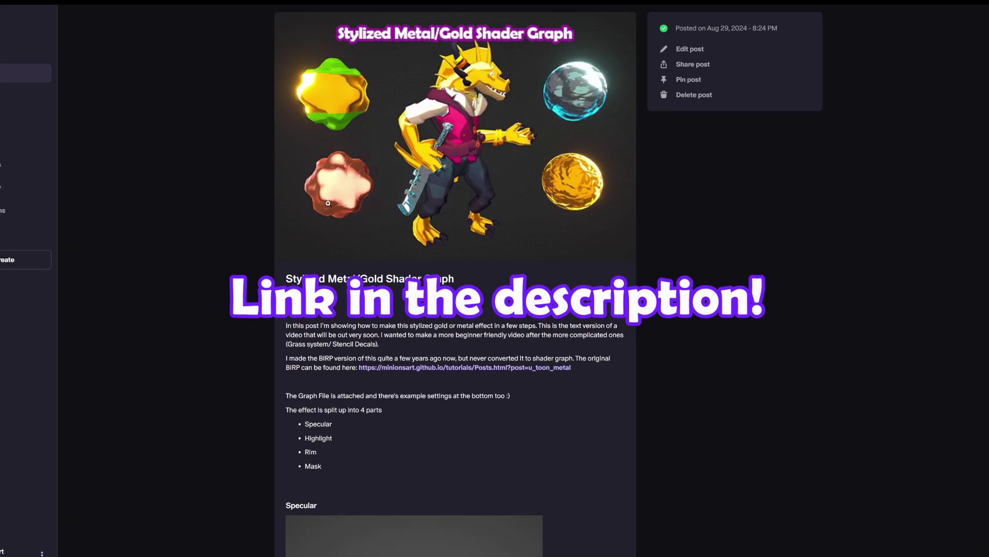
scroll(438, 296, "down", 20)
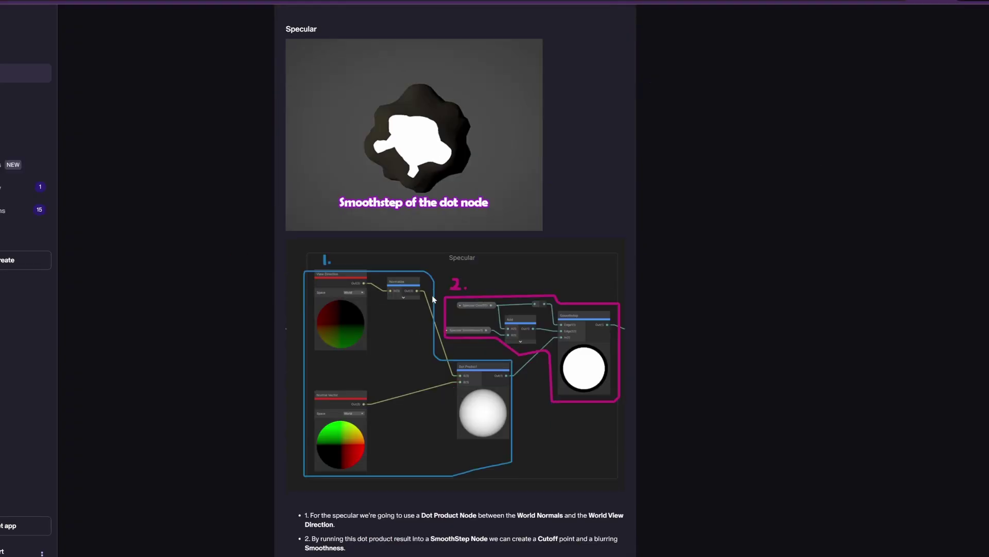
scroll(439, 297, "down", 15)
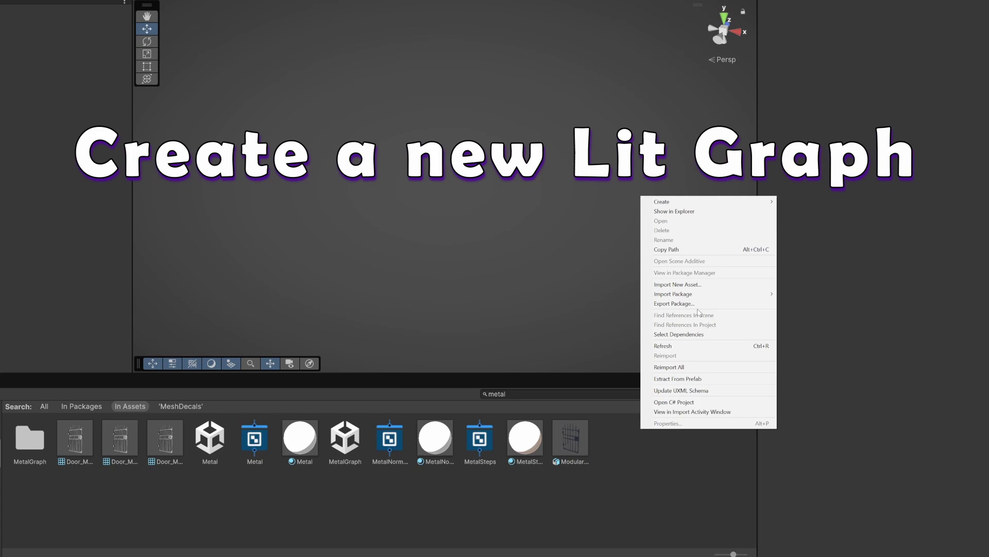
Create a new Lit Shader Graph in the project's assets
mouse_move(748, 227)
mouse_move(716, 297)
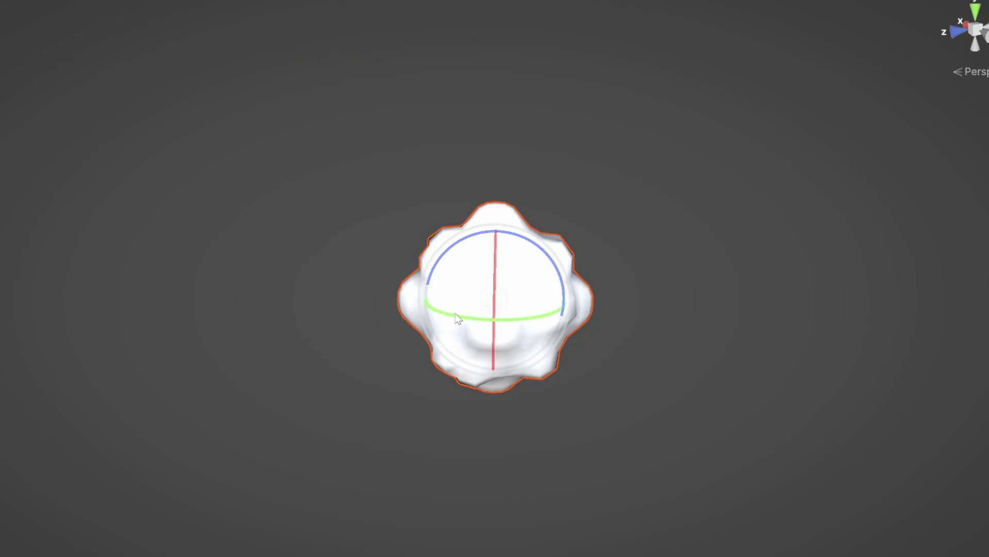
Set TestMesh's metal material to Specular Cutoff 0.74 and Specular Smoothness 0.32, and rotate the mesh to preview the specular
left_click_drag(457, 318, 274, 394)
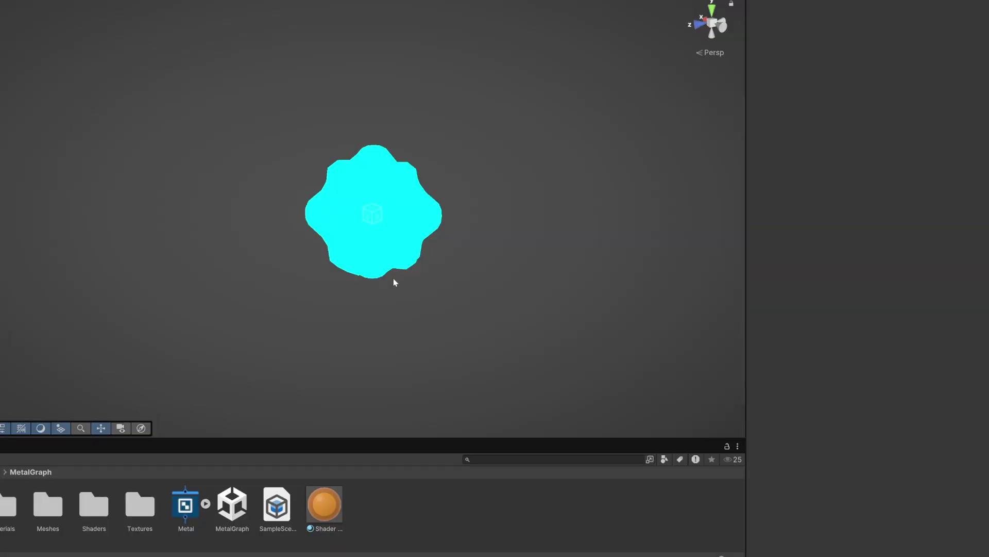
left_click(405, 237)
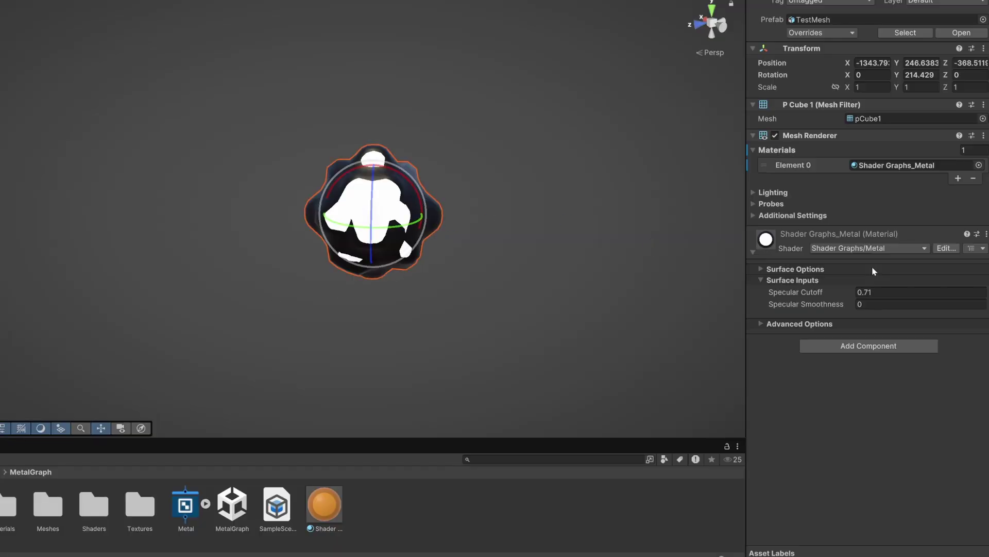
mouse_move(851, 294)
left_mouse_down()
mouse_move(859, 294)
mouse_move(839, 292)
mouse_move(849, 295)
left_mouse_up()
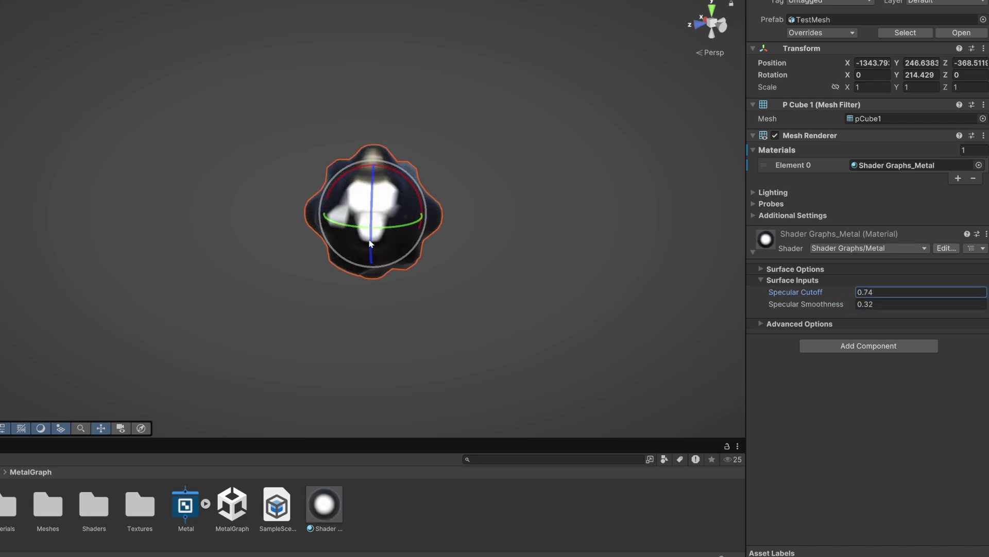
left_click_drag(390, 226, 276, 266)
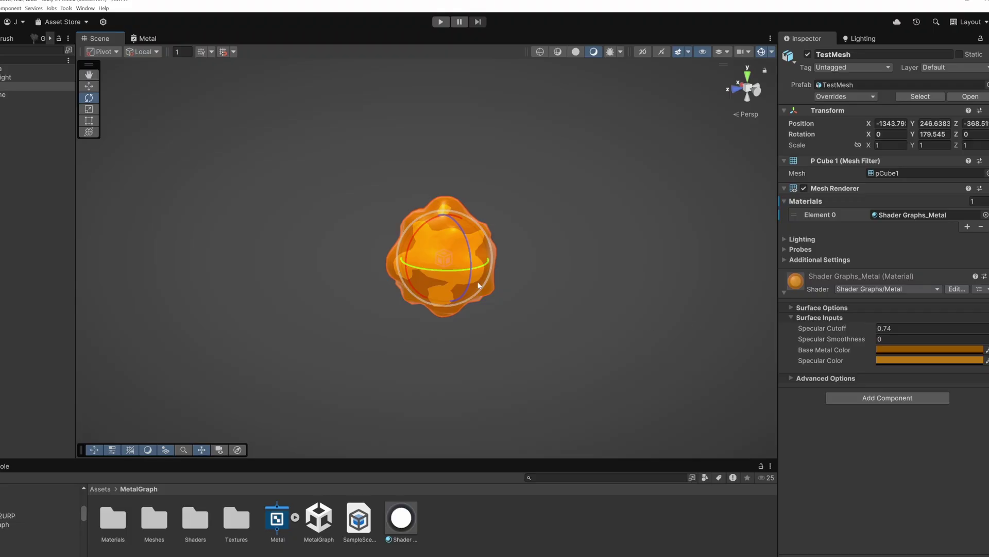
Change the material's Base Metal Color to brown 755427 and open the Specular Color for editing
left_click(930, 350)
left_click_drag(951, 396, 943, 415)
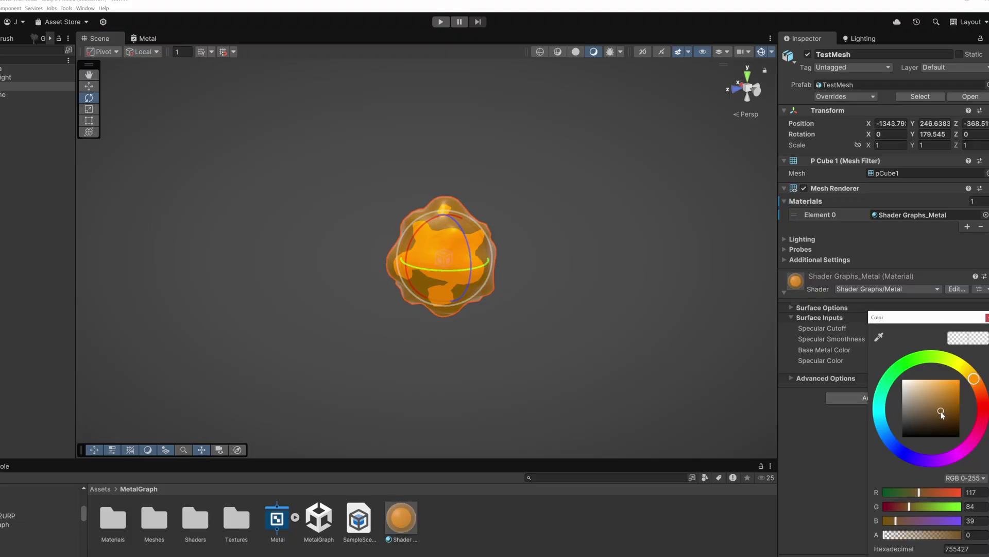
left_click(826, 367)
left_click(944, 361)
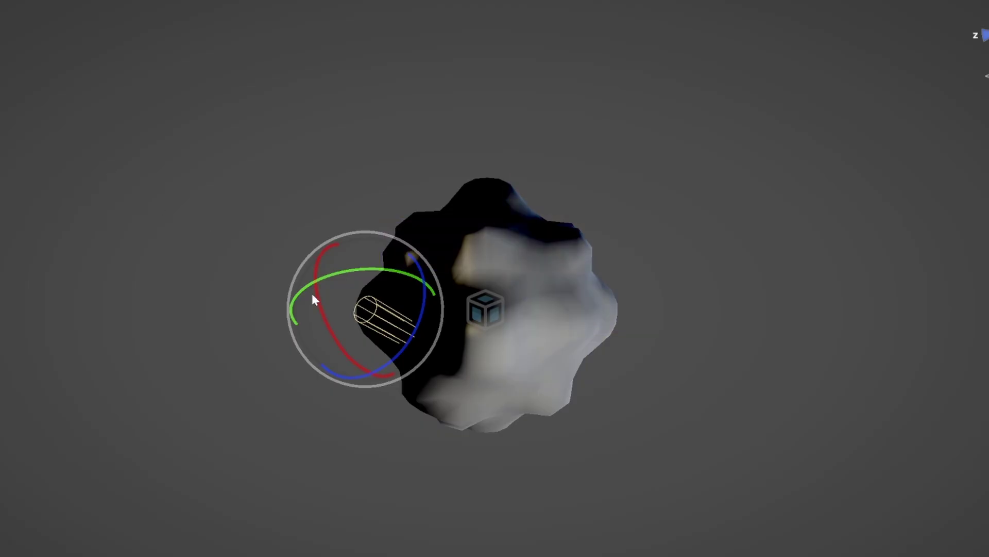
Examine the Highlight group's node chain, selecting the One Minus node that follows the Smoothstep
mouse_move(311, 291)
left_mouse_down()
mouse_move(424, 417)
mouse_move(295, 297)
mouse_move(322, 269)
mouse_move(506, 283)
left_mouse_up()
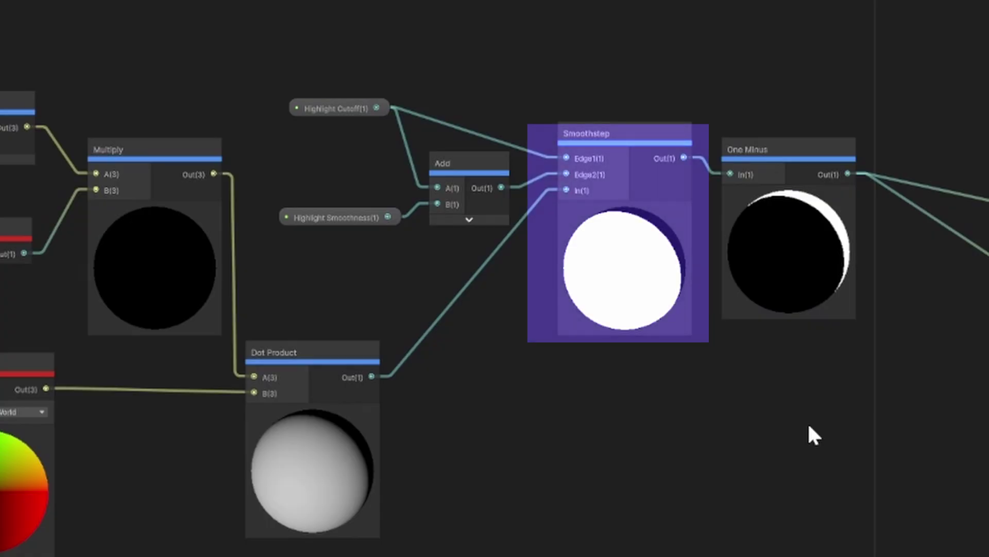
left_click(801, 227)
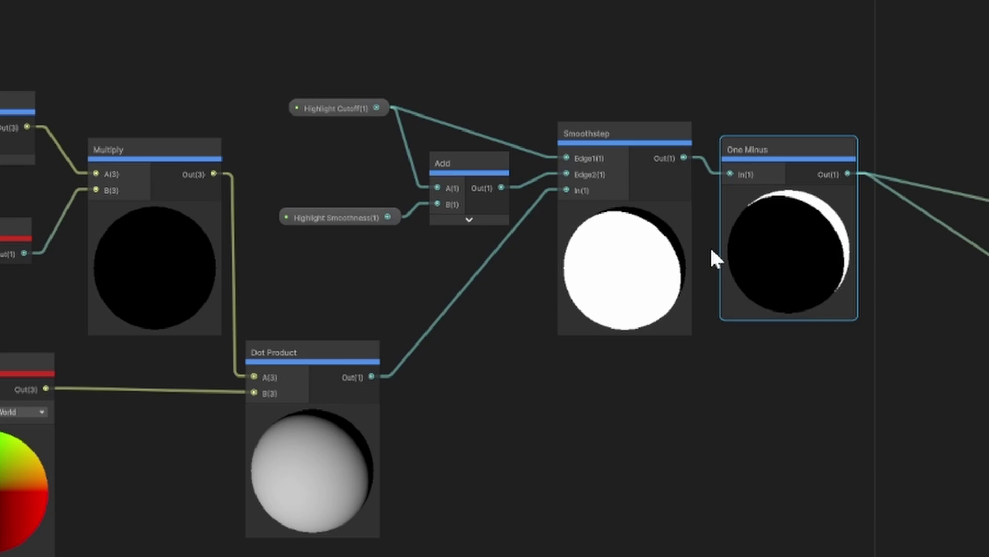
left_click_drag(818, 235, 818, 220)
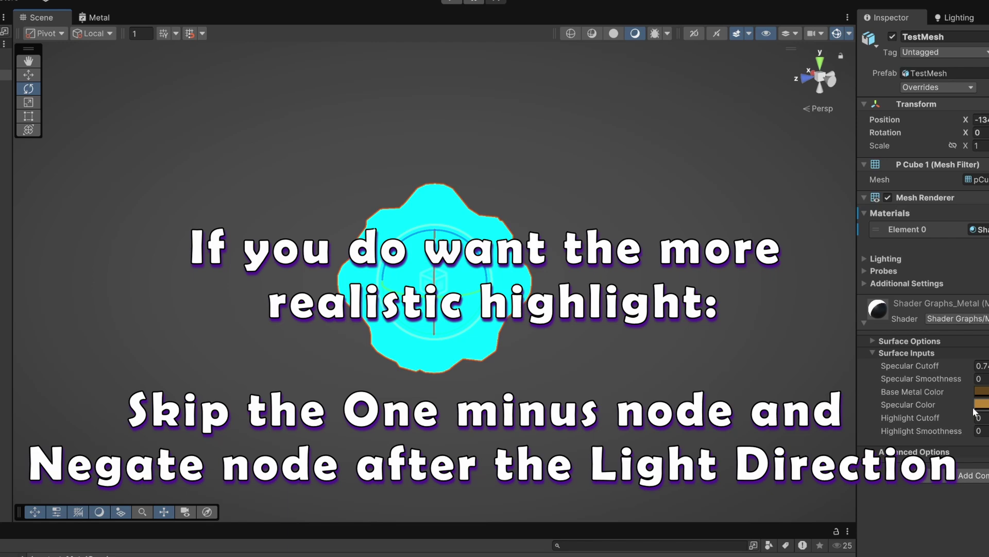
Set the metal material's Highlight Cutoff to -0.18 and Highlight Smoothness to 0.02, and rotate TestMesh to preview the highlight
mouse_move(953, 417)
left_mouse_down()
mouse_move(969, 416)
mouse_move(949, 417)
mouse_move(959, 419)
left_mouse_up()
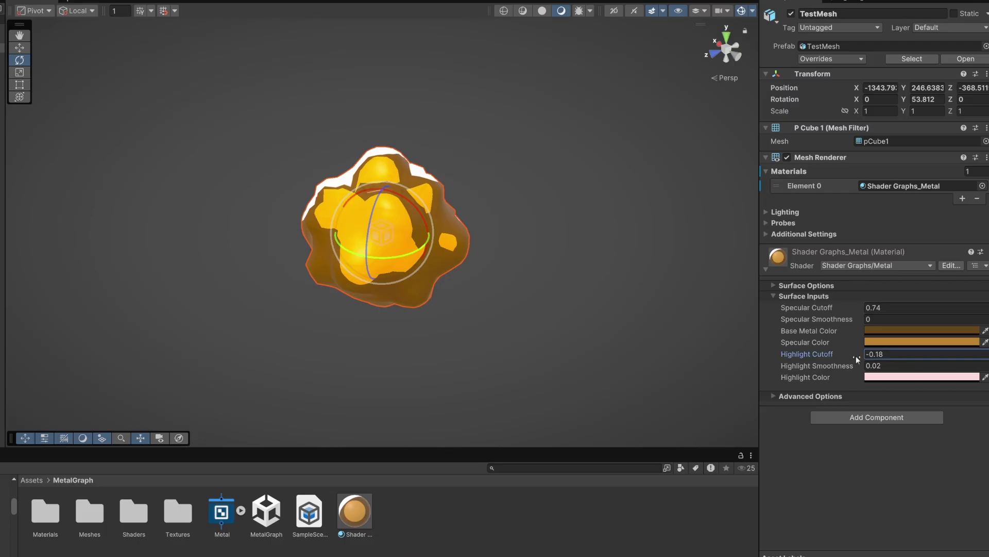
mouse_move(855, 356)
left_mouse_down()
mouse_move(846, 358)
mouse_move(863, 354)
mouse_move(854, 357)
left_mouse_up()
mouse_move(603, 319)
left_mouse_down("alt")
mouse_move(365, 289)
mouse_move(119, 276)
mouse_move(604, 300)
left_mouse_up("alt")
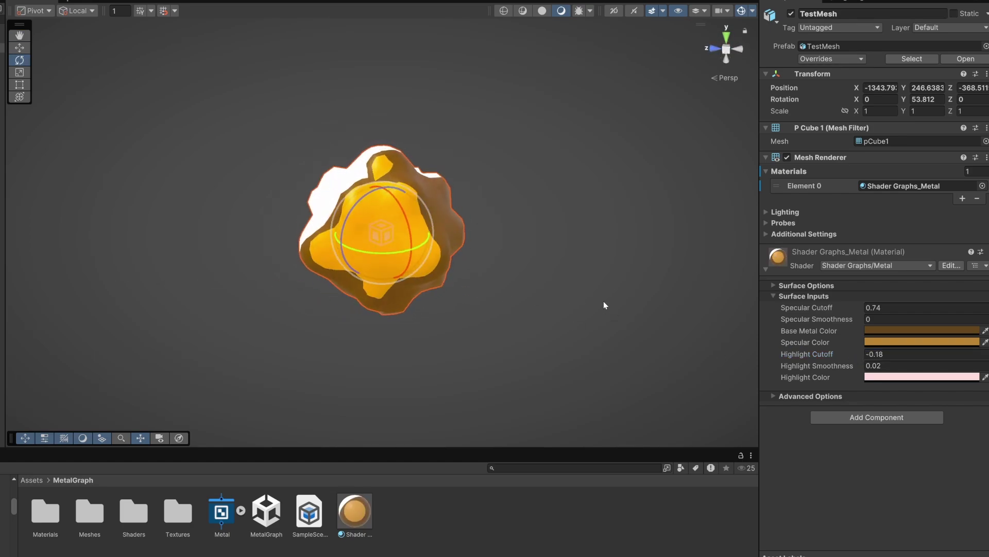
left_click(591, 284)
middle_click_drag(588, 271, 583, 251)
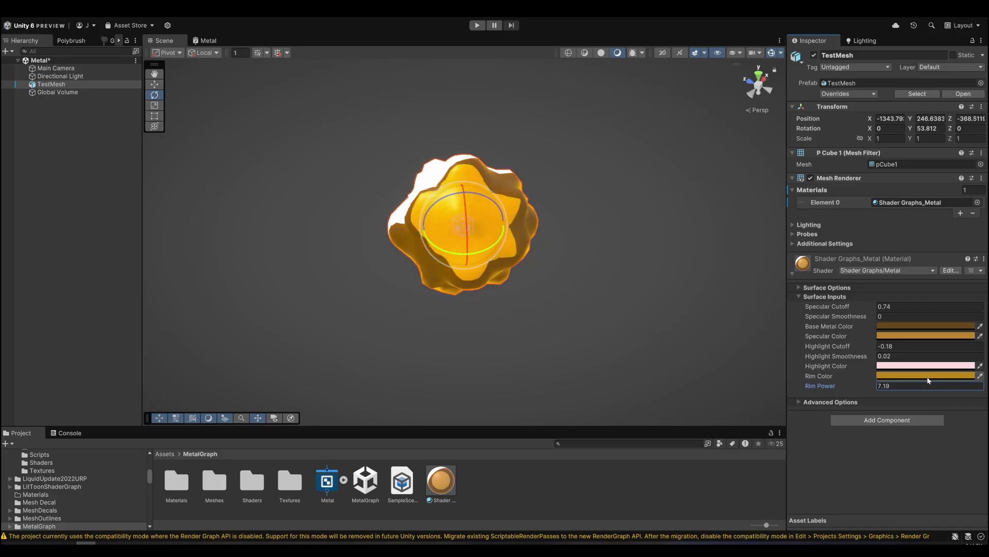
Assign the red-and-black texture as TestMesh's material Mask in the scene and rotate the mesh to check the masked areas
left_click(928, 378)
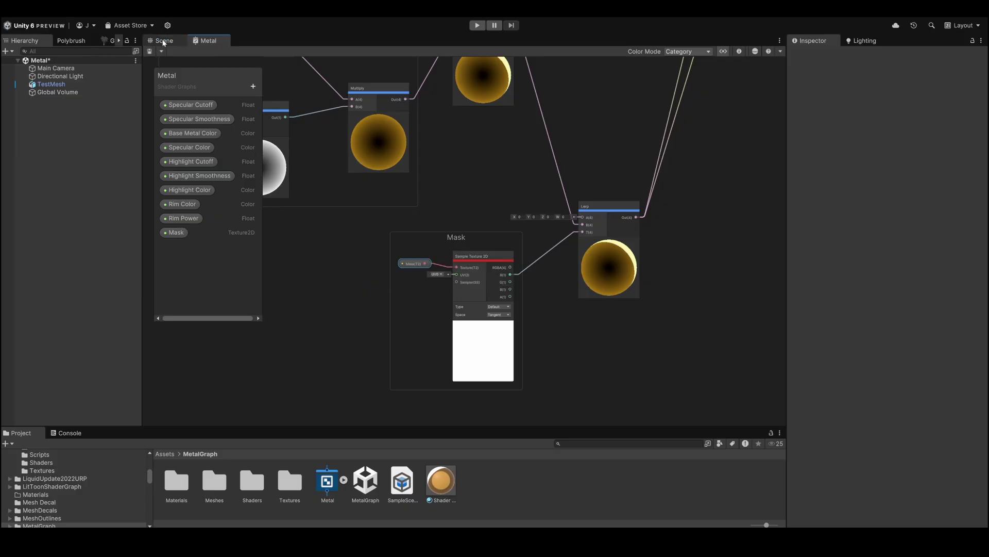
left_click(165, 41)
left_click(483, 248)
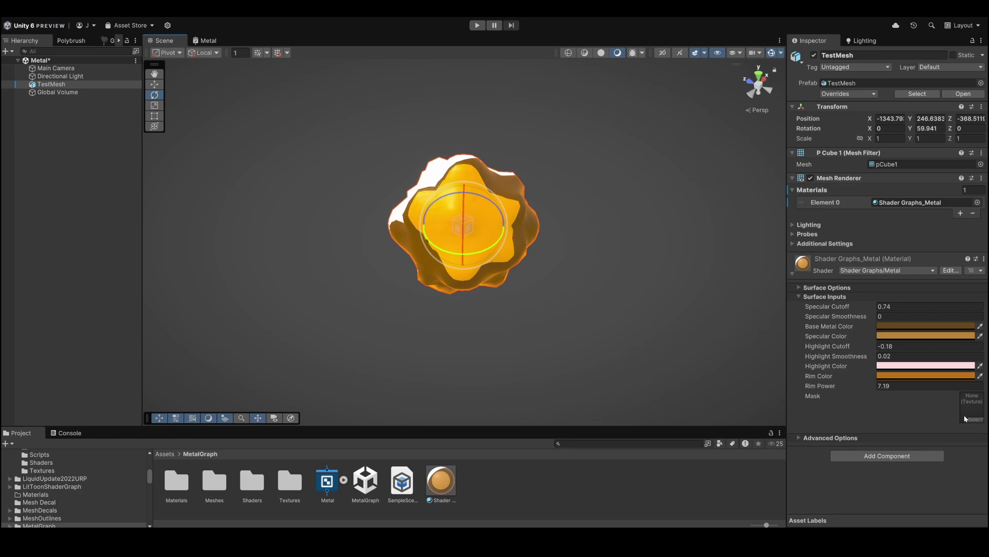
left_click(973, 422)
double_click(923, 427)
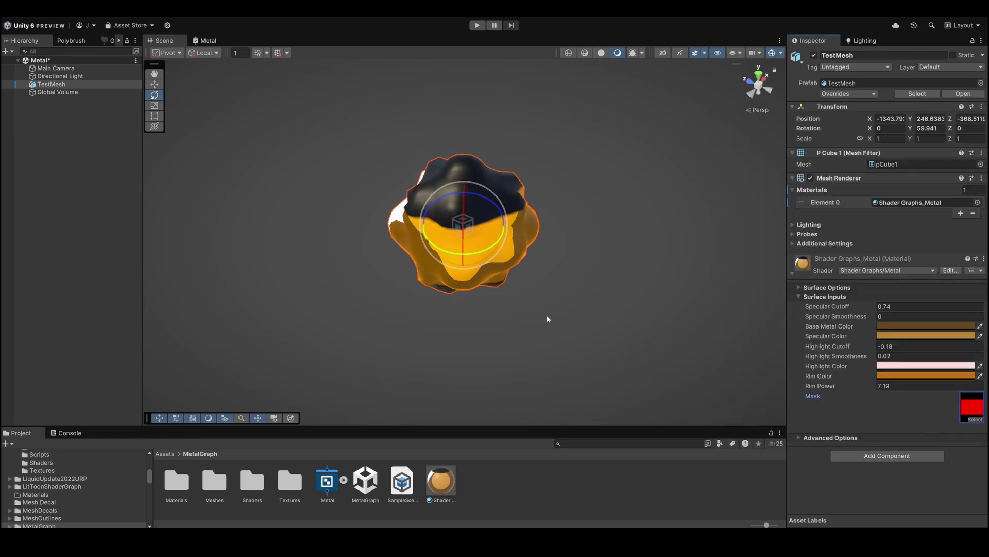
left_click_drag(471, 261, 477, 239, "alt")
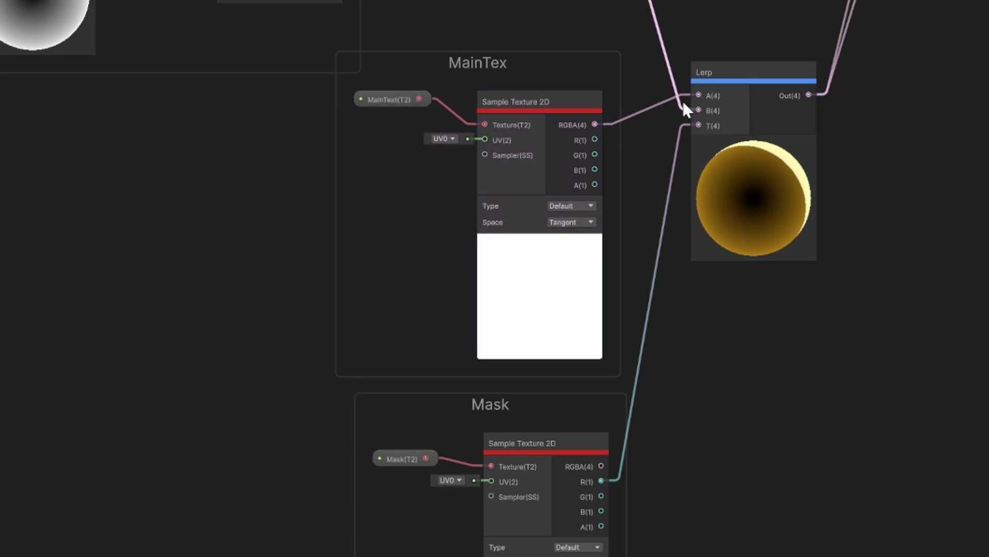
Save the shader graph and assign a texture to the MainText property of TestMesh's material
key("ctrl+s")
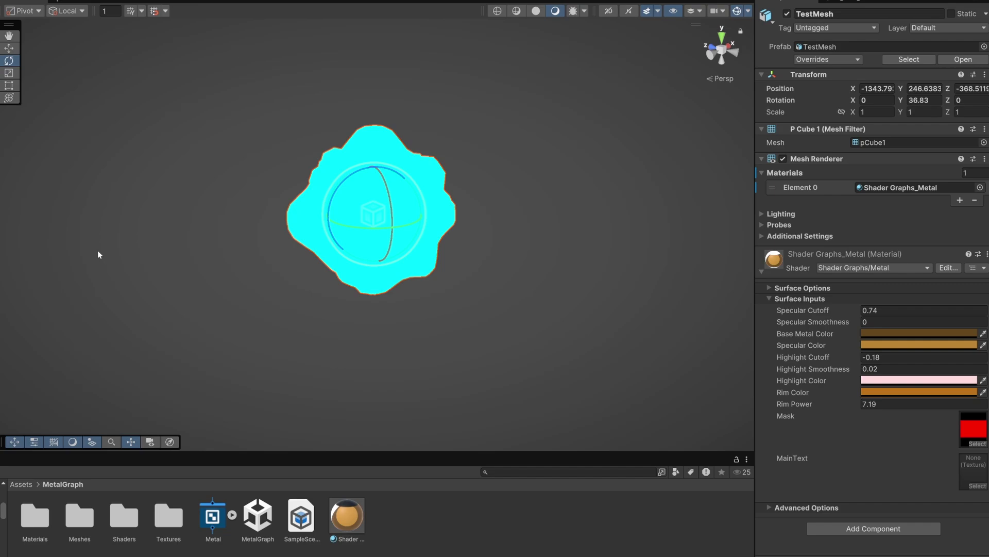
left_click(978, 484)
left_click(954, 415)
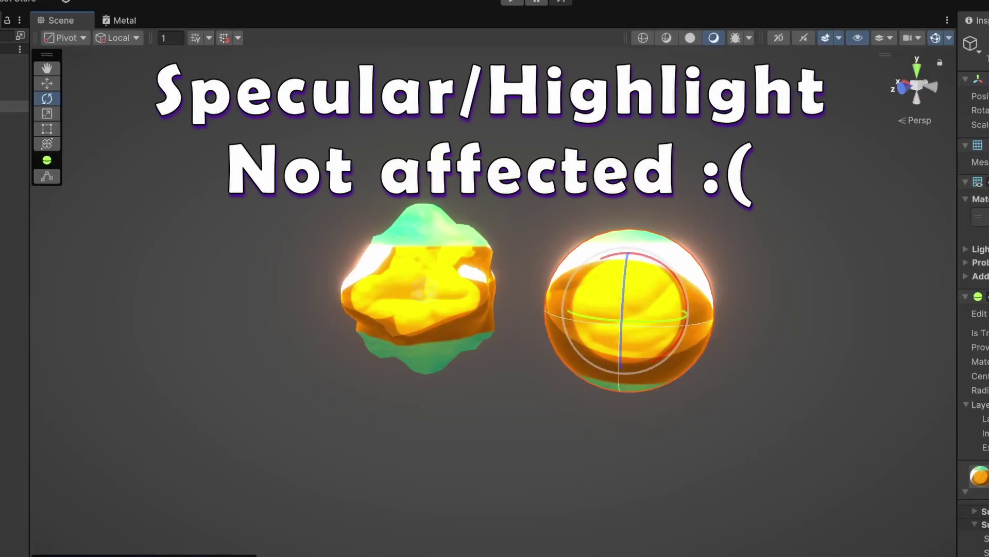
Examine the Normal Map group, including its Normal-type Sample Texture 2D node and the Transform node from Tangent to World
left_click(825, 499)
left_click_drag(821, 490, 839, 543, "alt")
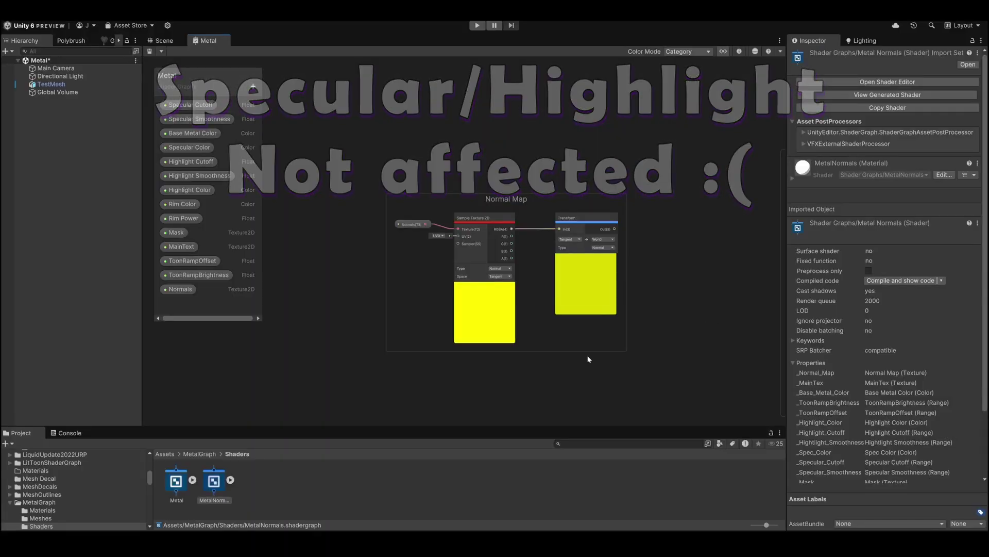
scroll(602, 354, "up", 5)
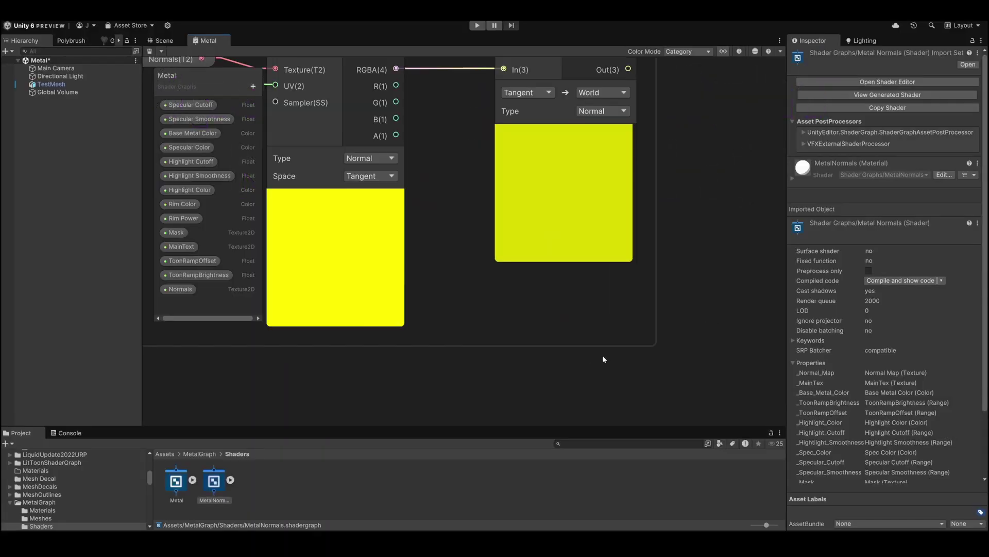
scroll(541, 286, "down", 1)
scroll(572, 340, "down", 4)
scroll(587, 368, "up", 2)
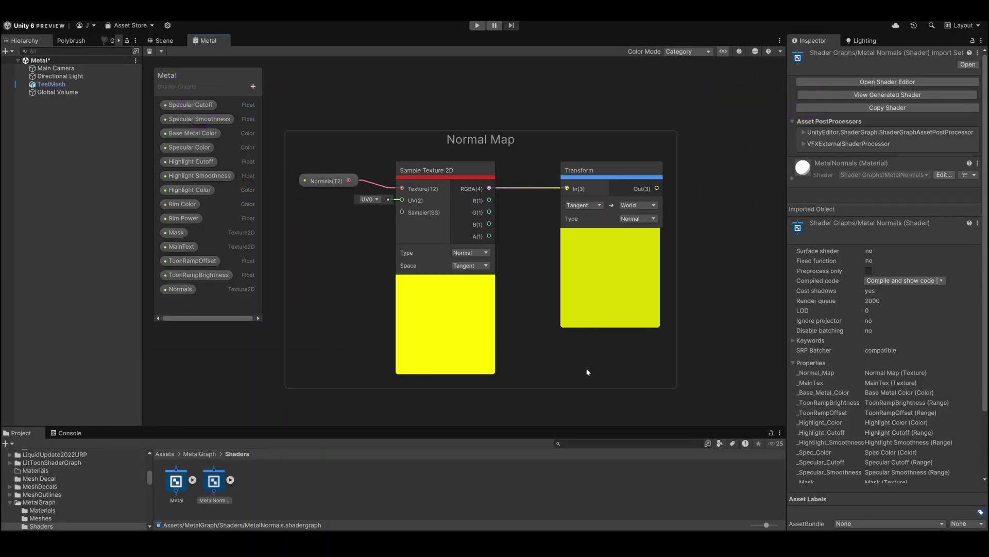
mouse_move(608, 370)
middle_mouse_down()
mouse_move(627, 377)
mouse_move(587, 369)
mouse_move(618, 375)
middle_mouse_up()
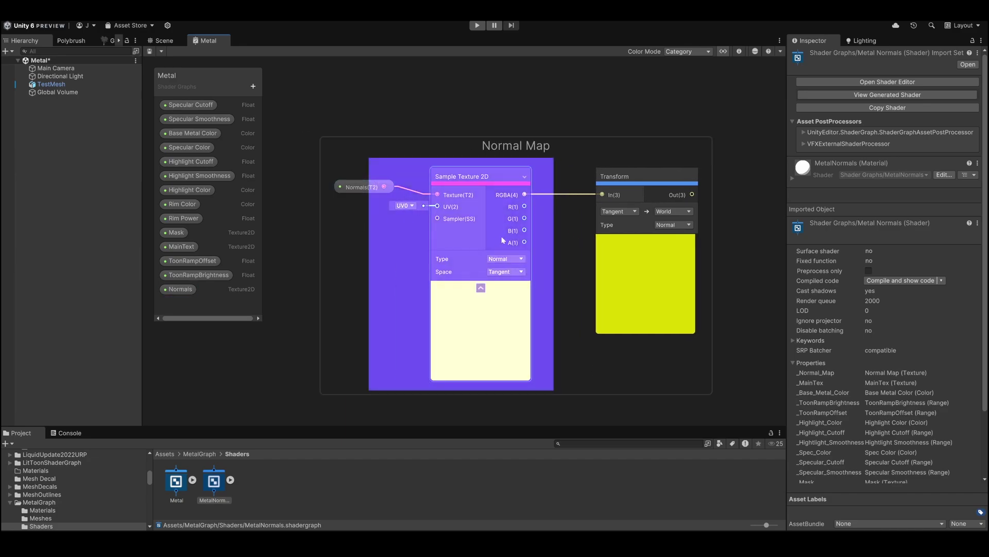
left_click(650, 221)
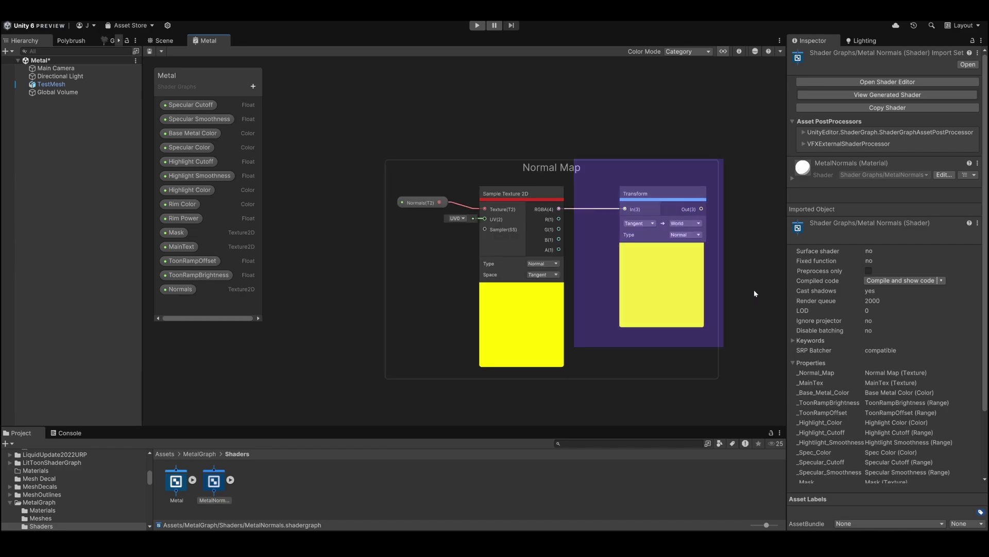
Connect the normal map's Transform output to the Dot Product nodes in the Specular and Highlight groups, replacing the Normal Vector nodes
left_click_drag(393, 183, 804, 232)
middle_click_drag(551, 317, 674, 134)
left_click_drag(515, 2, 487, 137)
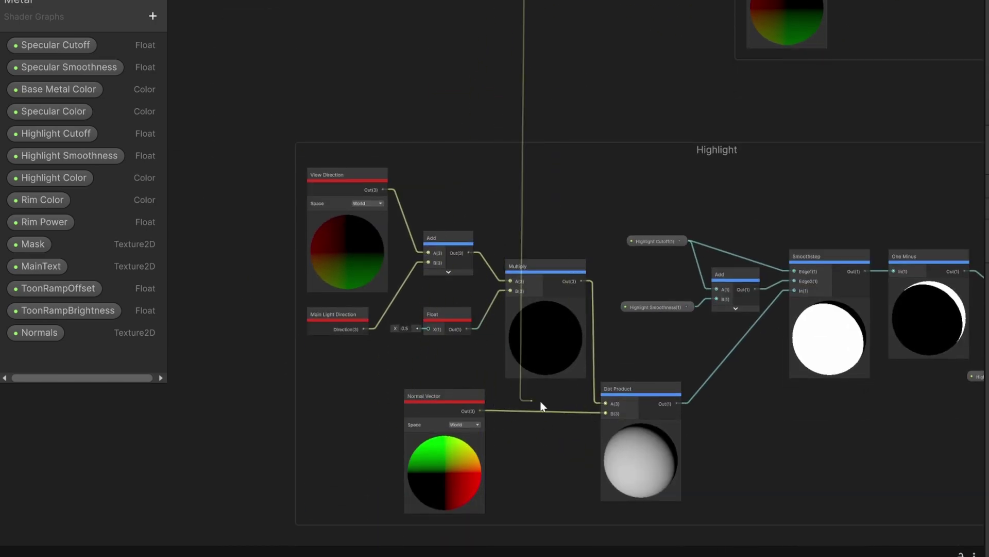
left_click_drag(541, 401, 606, 414)
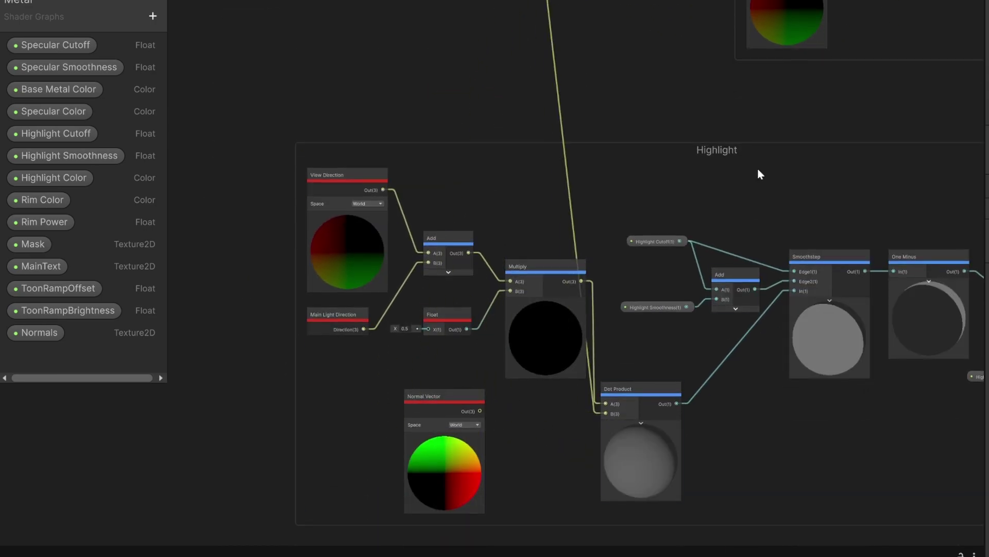
middle_click_drag(641, 111, 428, 456)
left_click_drag(302, 158, 685, 295)
middle_click_drag(607, 77, 717, 468)
scroll(717, 468, "down", 5)
scroll(441, 276, "up", 2)
left_click_drag(924, 258, 686, 234)
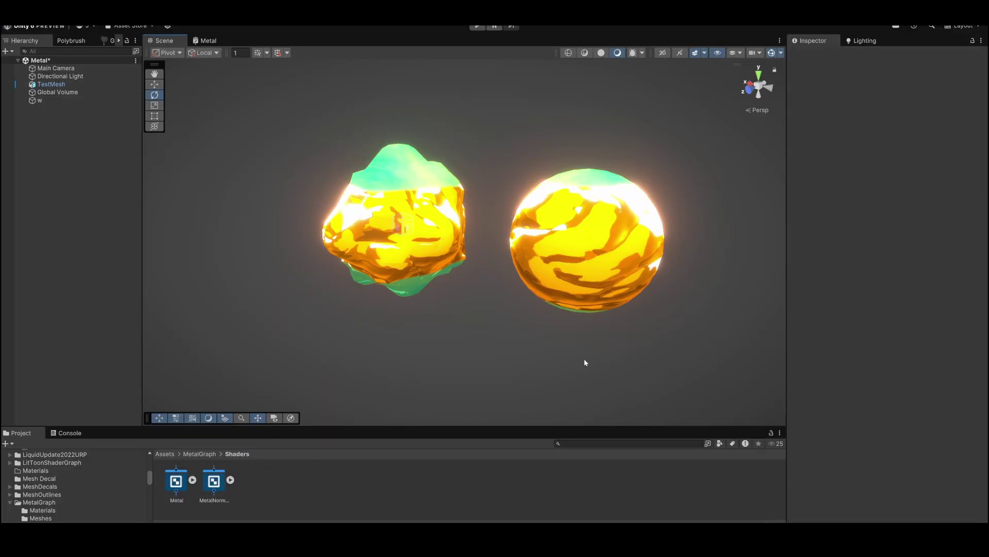
Darken the Base Metal Color of PirateLizard's PirateGold material to hex 221E16
left_click_drag(600, 321, 669, 313, "alt")
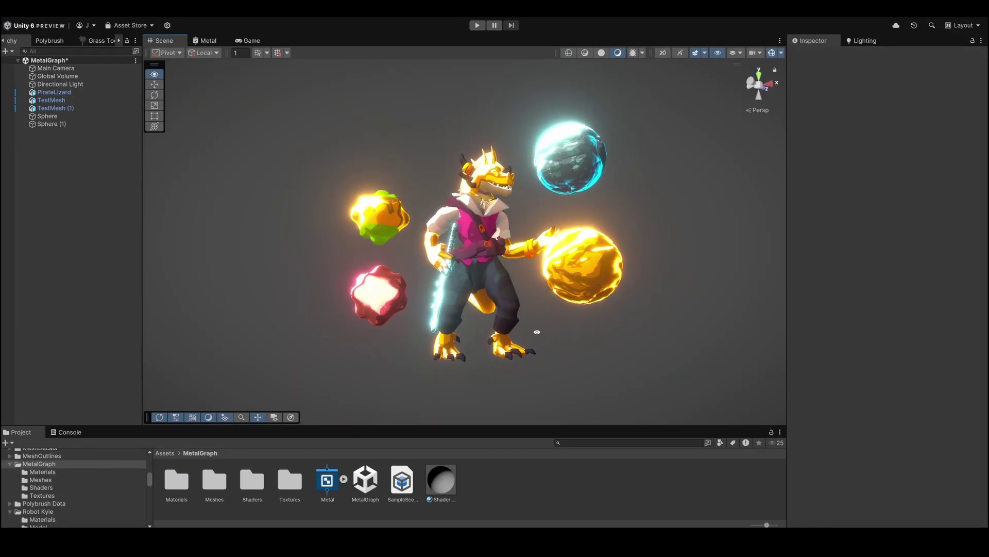
left_click_drag(537, 387, 567, 351, "alt")
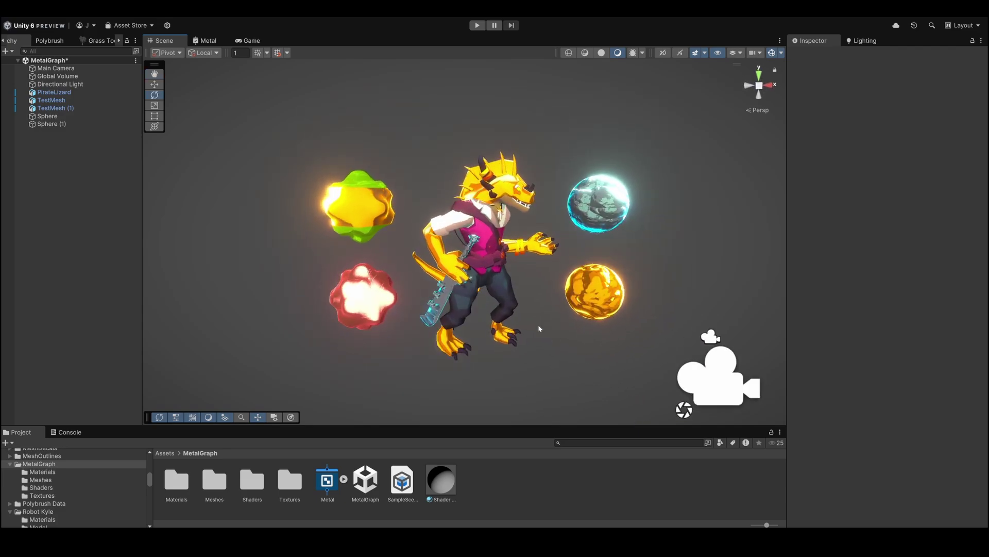
left_click(482, 287)
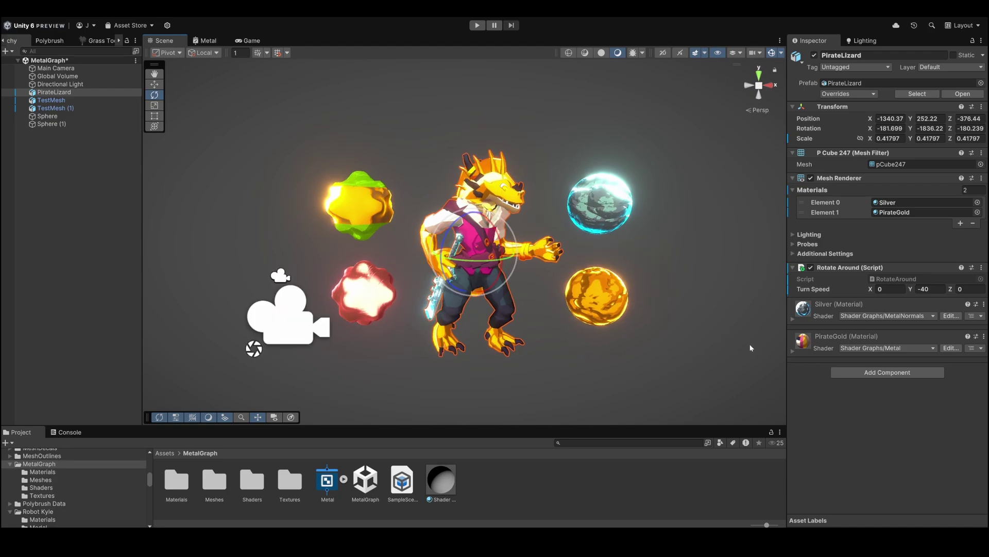
left_click(793, 352)
scroll(876, 338, "down", 4)
left_click(926, 323)
left_click_drag(927, 383, 926, 399)
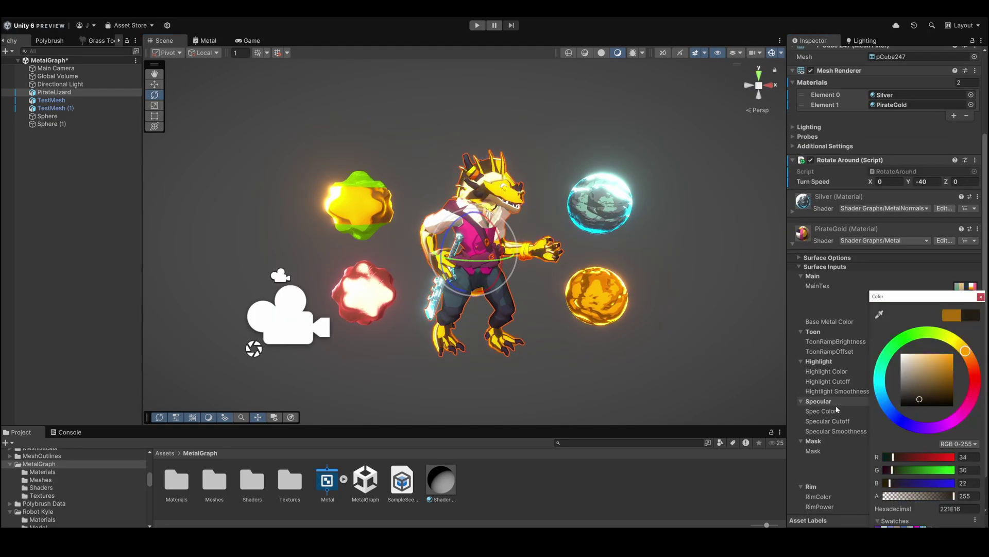
Change the PirateGold material's Spec Color to a pink-purple tone
left_click(837, 410)
left_click(917, 410)
left_click(957, 340)
left_click_drag(947, 294, 937, 289)
left_click(801, 361)
left_click(917, 466)
left_click_drag(965, 322, 952, 389)
left_click(855, 400)
scroll(876, 402, "down", 1)
Set the PirateGold material's Highlight Color to pale lilac, RGB 232, 210, 239
left_click(887, 403)
left_click(883, 390)
left_click(914, 399)
left_click(941, 393)
left_click(907, 325)
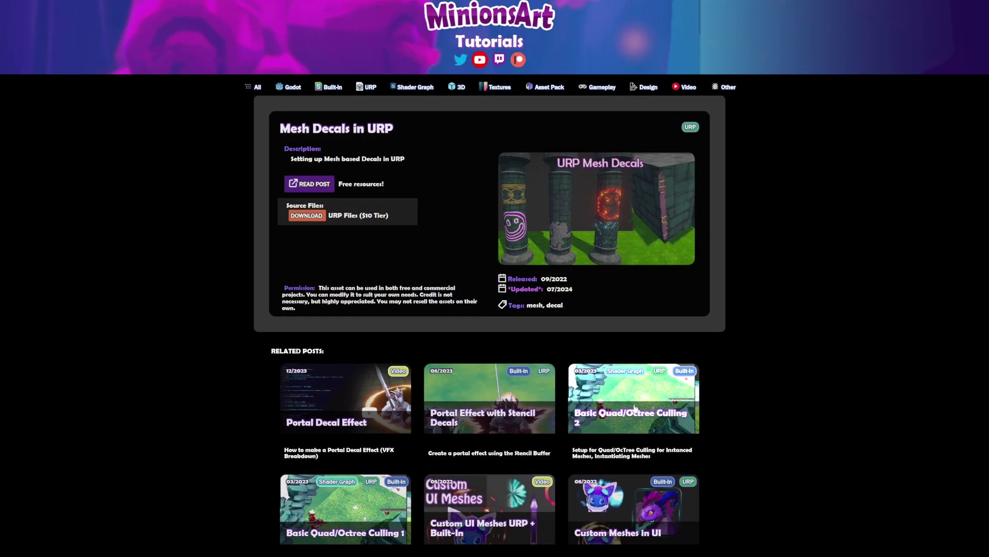
Browse the MinionsArt tutorials site, opening the Custom Meshes in UI, Fake Liquid Shader Graph and Converting to Shader Graph 2 posts
scroll(612, 462, "down", 1)
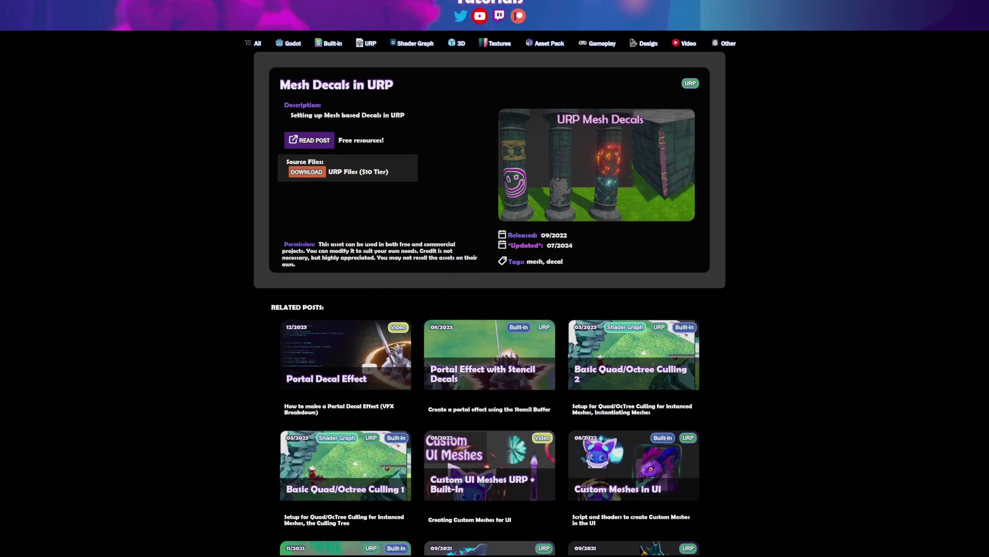
left_click(612, 462)
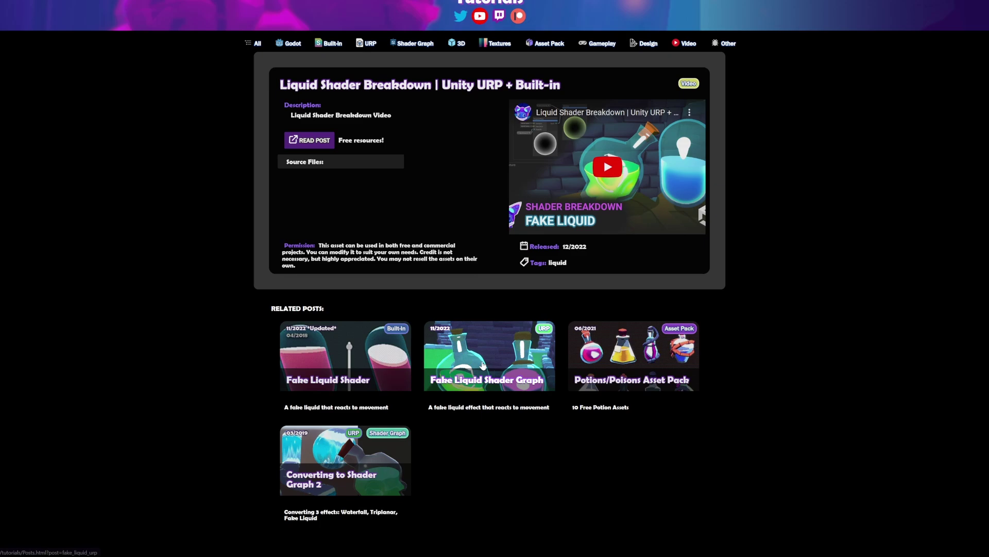
left_click(497, 370)
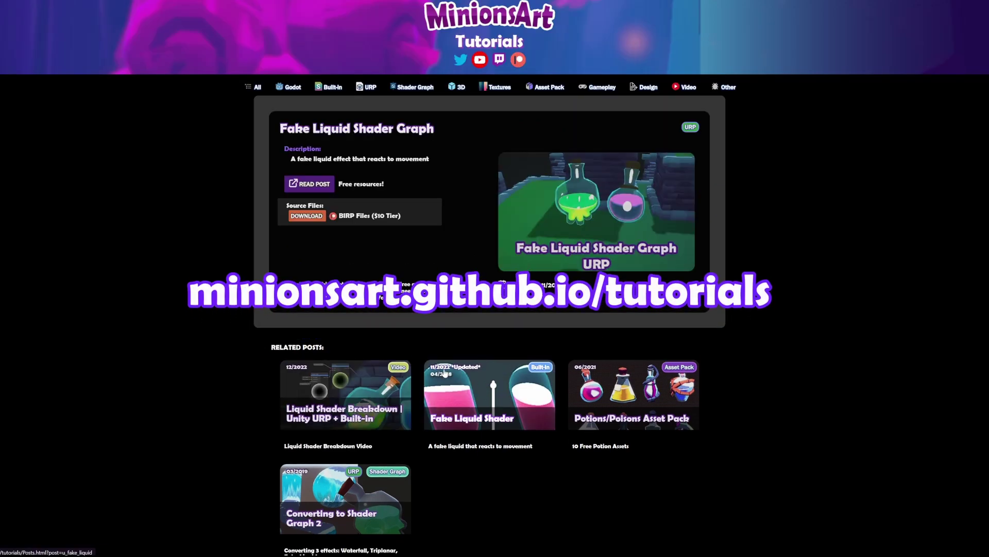
left_click(359, 494)
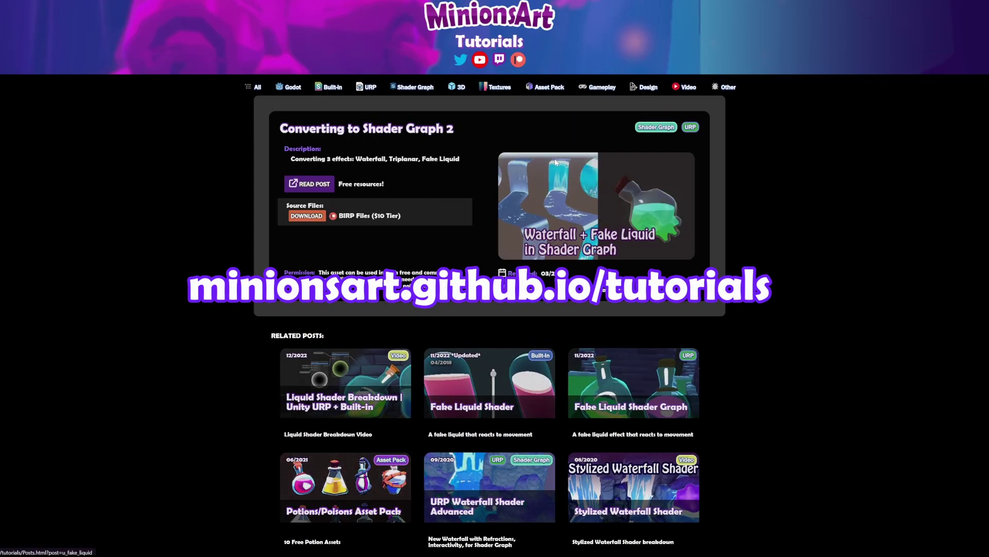